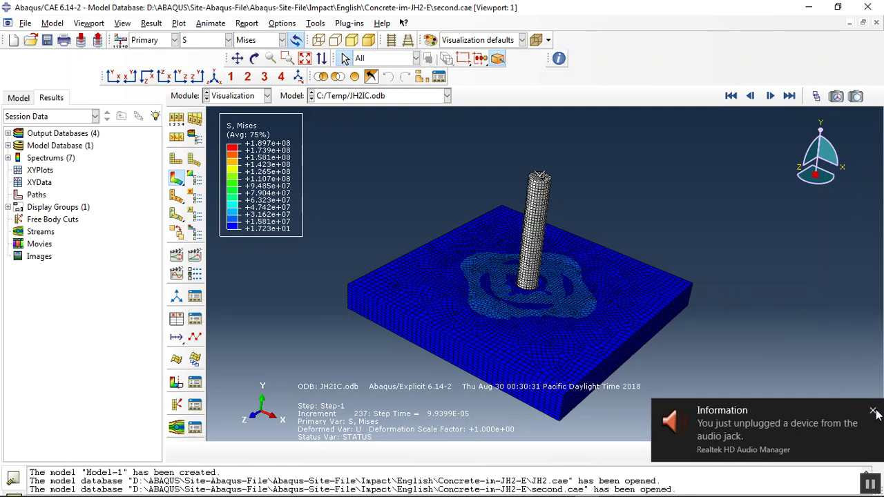
Dismiss the audio notification, zoom in on the rod and slab, and begin rotating the view
{"action": "left_click", "coordinate": [873, 411]}
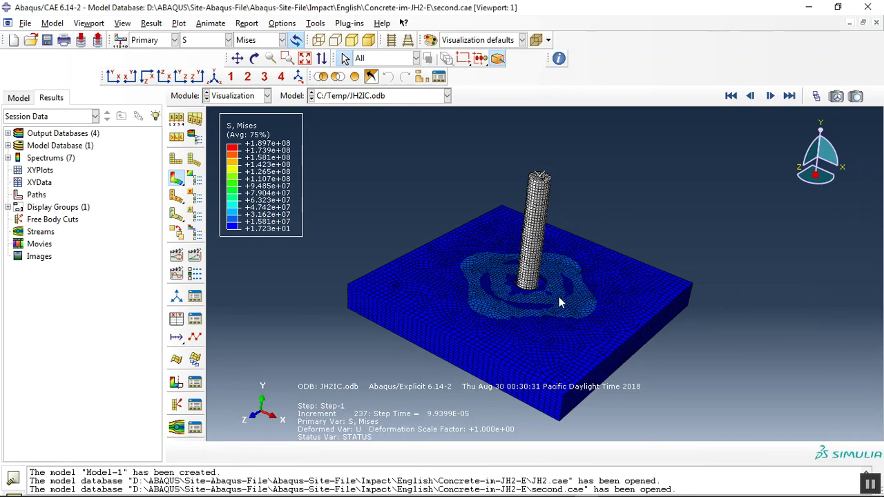
{"action": "scroll", "coordinate": [328, 264], "scroll_direction": "up", "scroll_amount": 2}
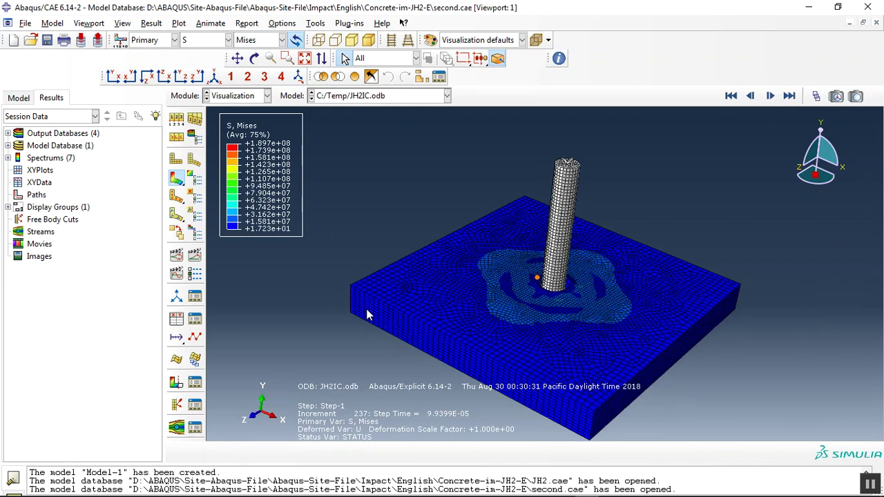
{"action": "left_click", "coordinate": [255, 59]}
{"action": "left_click_drag", "start_coordinate": [573, 229], "coordinate": [501, 299]}
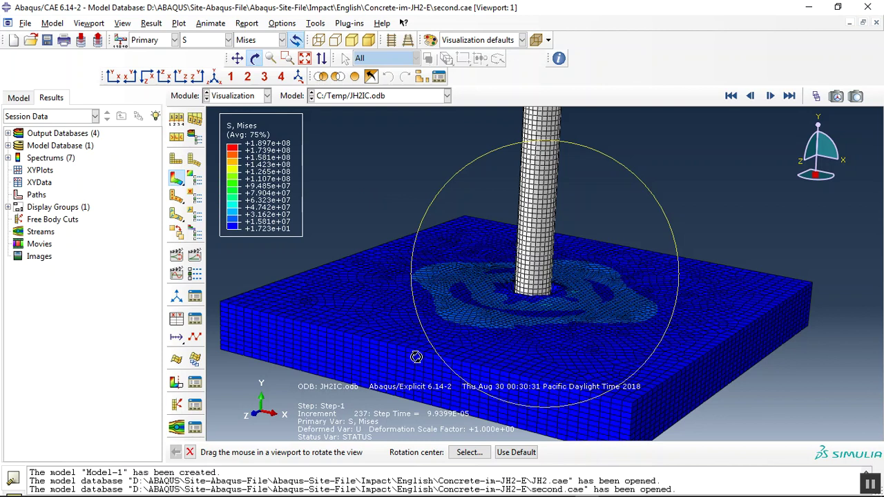
Rotate and tilt the model to inspect the Mises stress around the rod's penetration point
{"action": "key", "text": "Escape"}
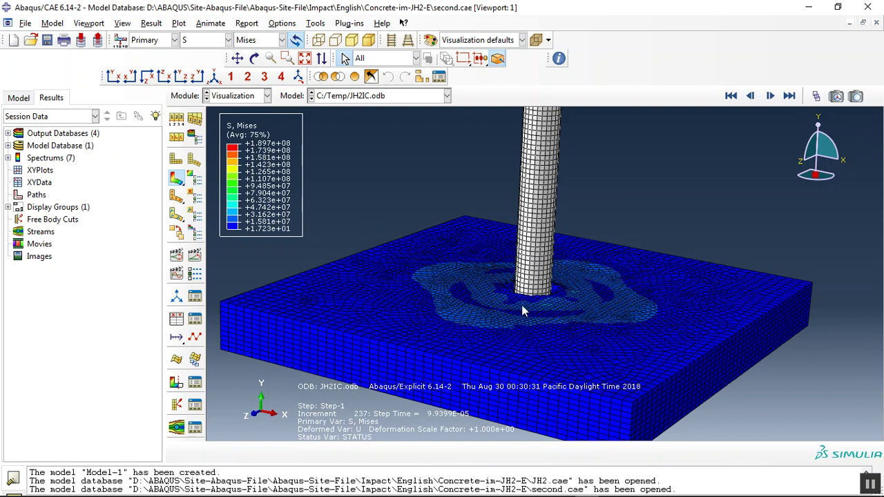
{"action": "scroll", "coordinate": [502, 222], "scroll_direction": "down", "scroll_amount": 2}
{"action": "left_click_drag", "start_coordinate": [502, 222], "coordinate": [484, 235], "text": "ctrl+alt"}
{"action": "left_click", "coordinate": [254, 58]}
{"action": "left_click_drag", "start_coordinate": [568, 274], "coordinate": [598, 331]}
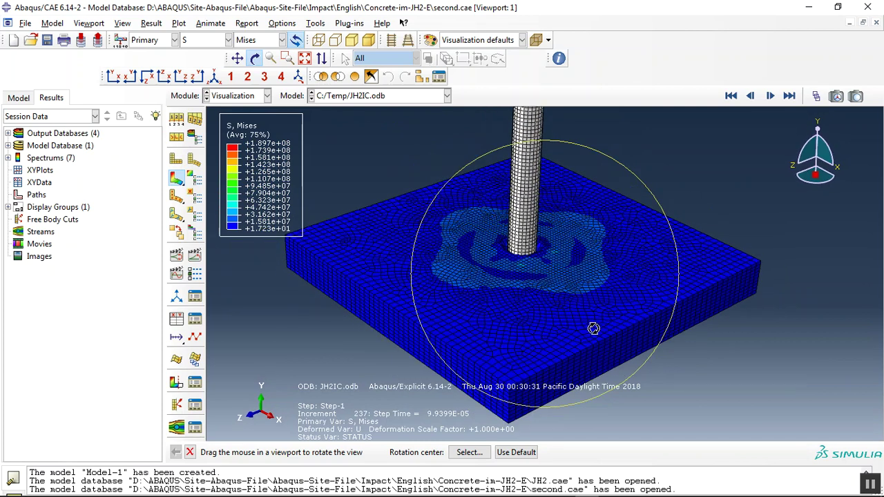
{"action": "left_click_drag", "start_coordinate": [554, 307], "coordinate": [543, 293]}
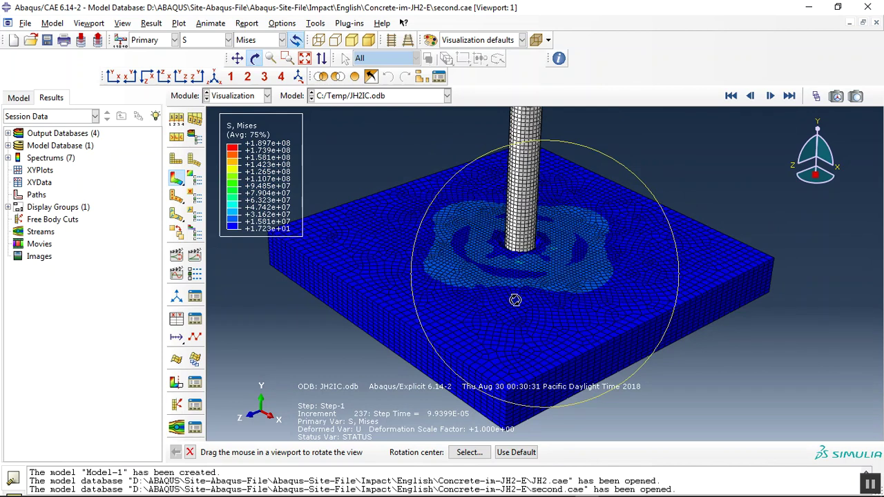
Turn to a low side-on view of the slab section and plot SDV_DAMAGE contours
{"action": "left_click_drag", "start_coordinate": [297, 318], "coordinate": [553, 253]}
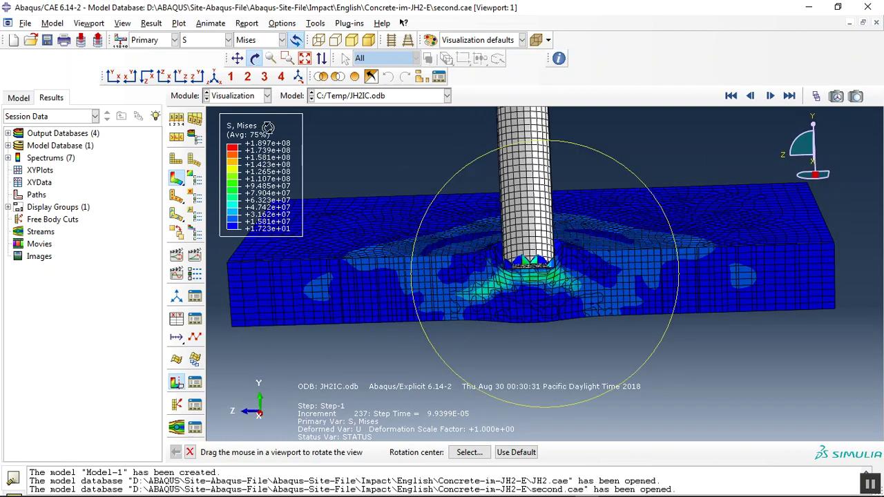
{"action": "left_click", "coordinate": [199, 40]}
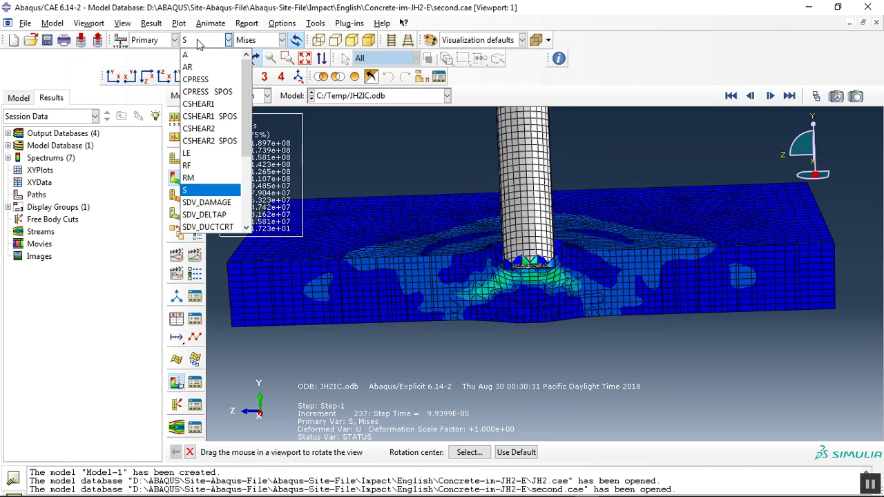
{"action": "left_click", "coordinate": [206, 202]}
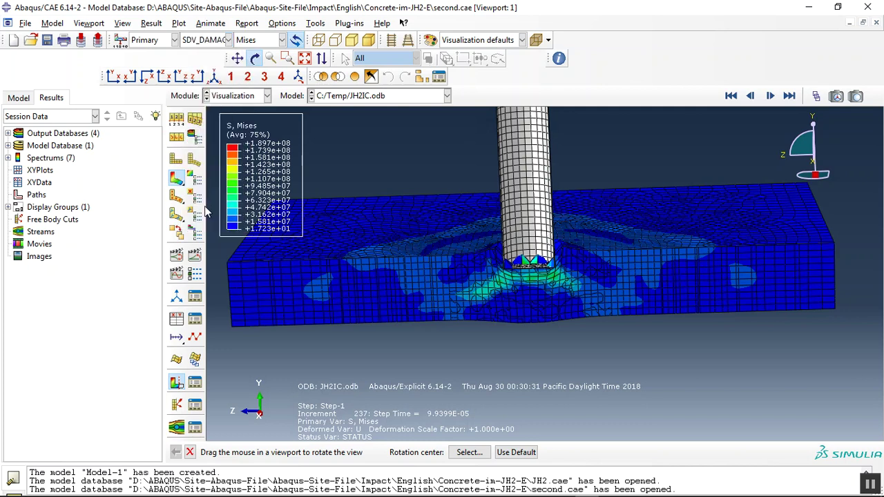
{"action": "key", "text": "Escape"}
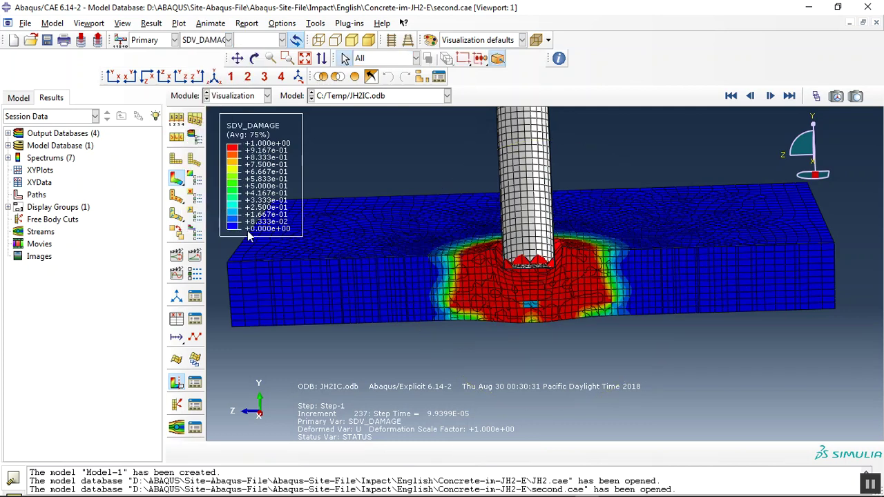
Animate the results through time and switch the plotted variable to SDV_DELTAP
{"action": "left_click", "coordinate": [194, 257]}
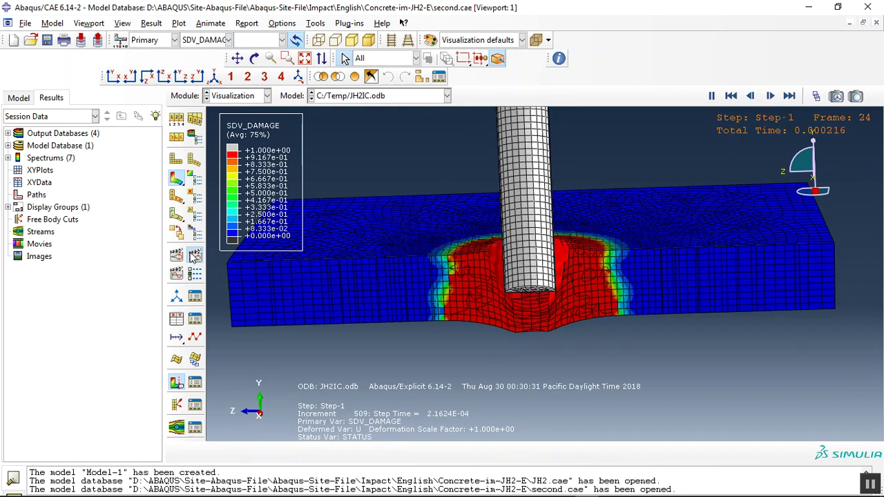
{"action": "left_click", "coordinate": [210, 40]}
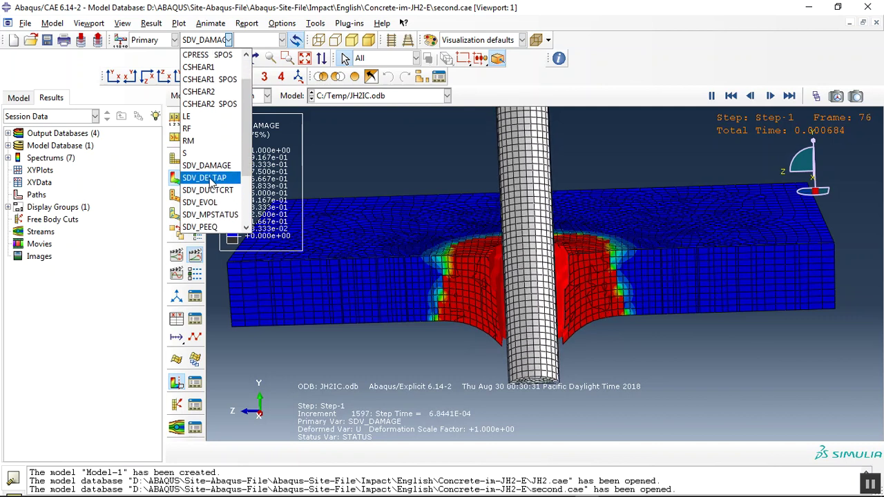
{"action": "left_click", "coordinate": [206, 178]}
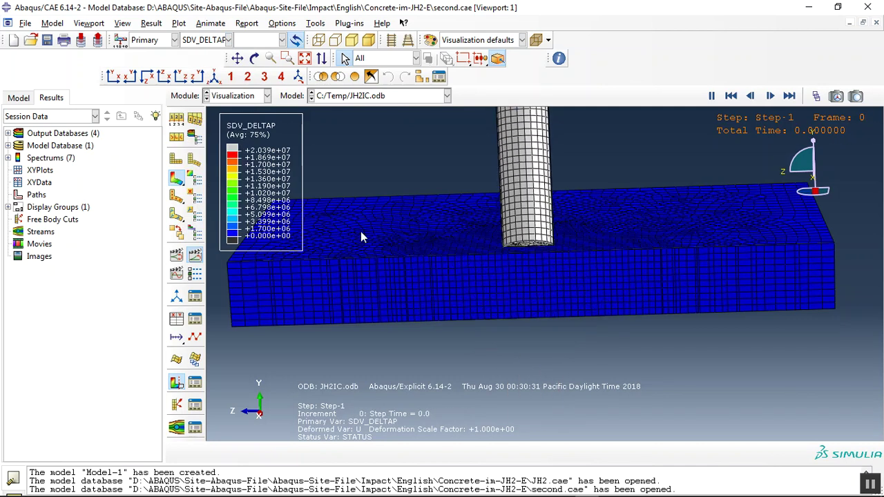
Switch the animated contour to SDV_DUCTCRT, then SDV_PEEQ, then SDV_YIELD
{"action": "left_click", "coordinate": [209, 40]}
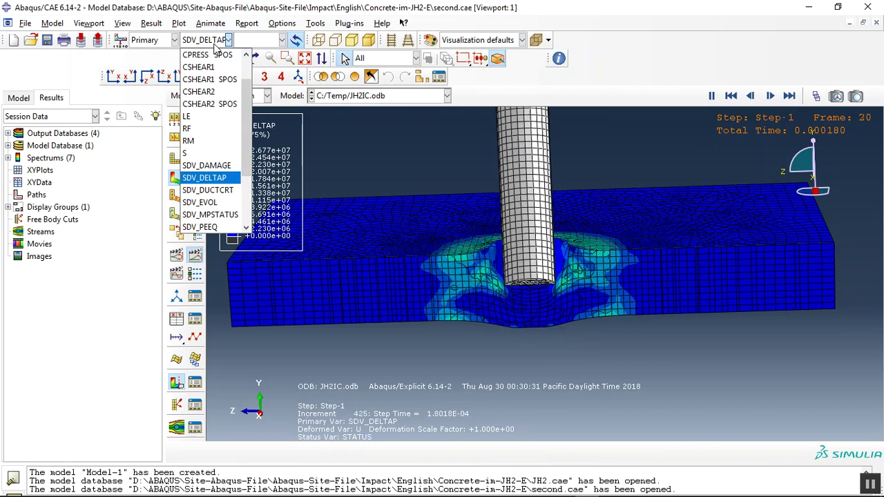
{"action": "left_click", "coordinate": [208, 191]}
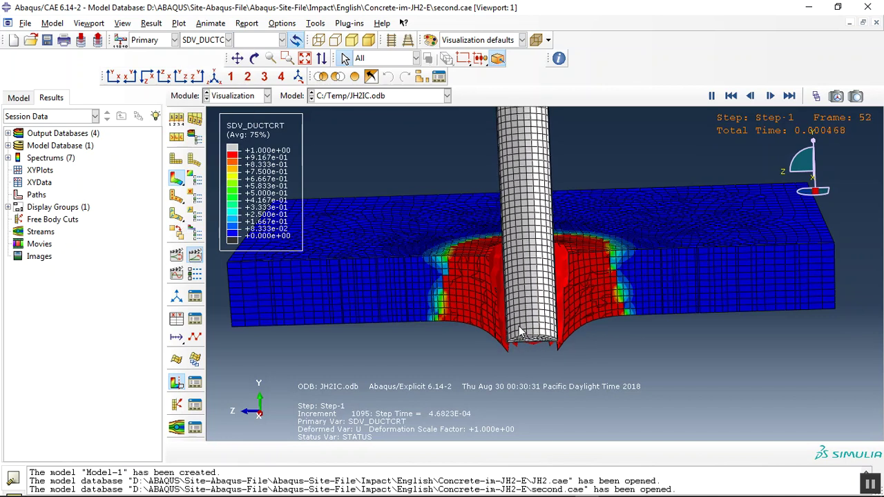
{"action": "left_click", "coordinate": [210, 40]}
{"action": "scroll", "coordinate": [207, 200], "scroll_direction": "down", "scroll_amount": 1}
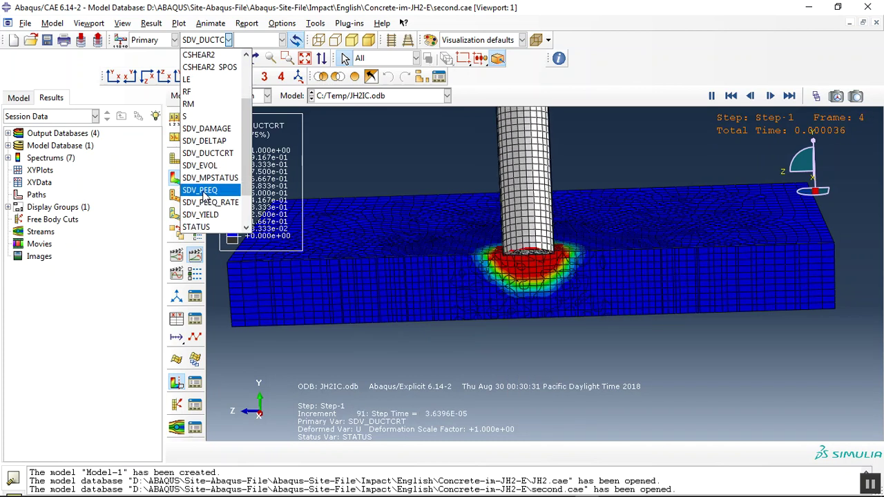
{"action": "left_click", "coordinate": [205, 189]}
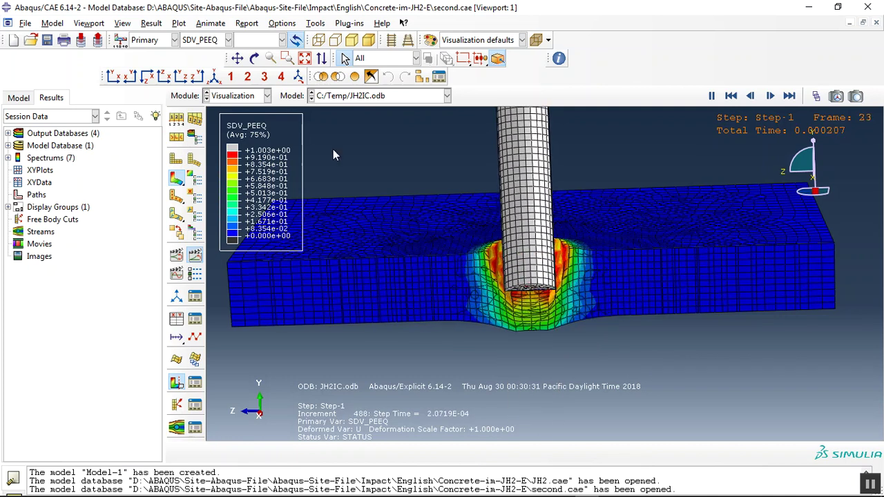
{"action": "left_click", "coordinate": [228, 40]}
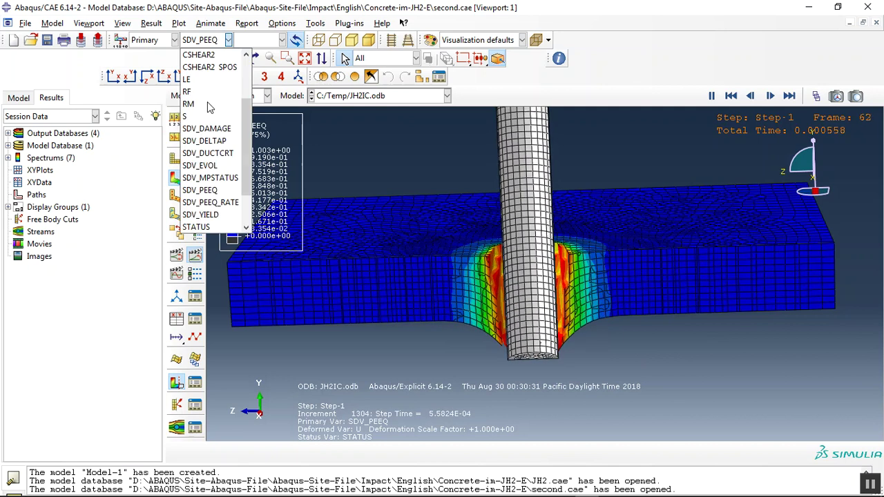
{"action": "left_click", "coordinate": [215, 216]}
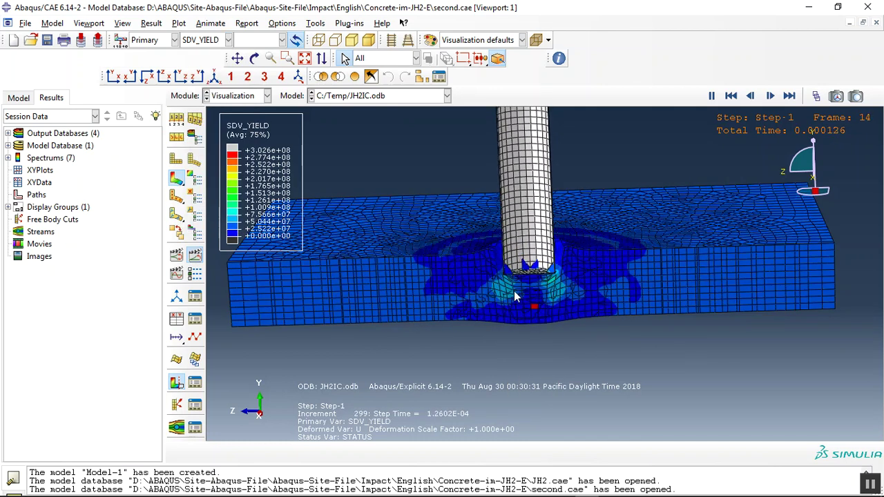
Plot SDV_PEEQ_RATE, then switch the contour to displacement U
{"action": "left_click", "coordinate": [205, 41]}
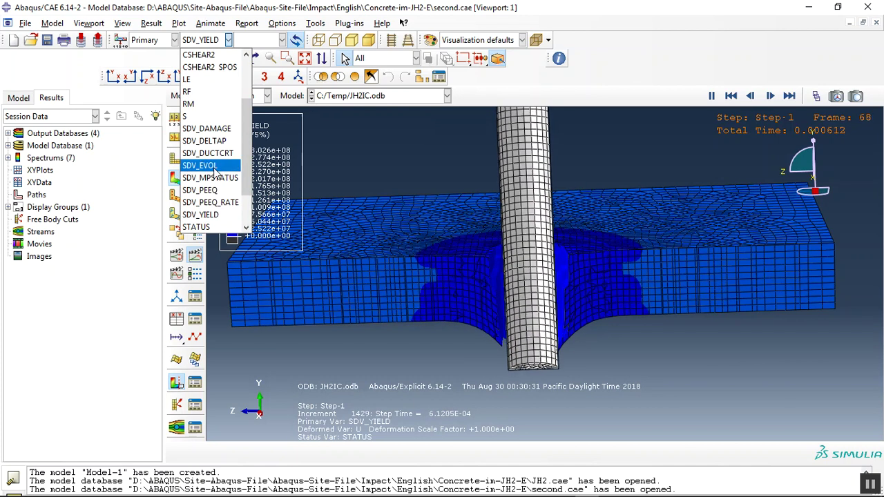
{"action": "left_click", "coordinate": [209, 202]}
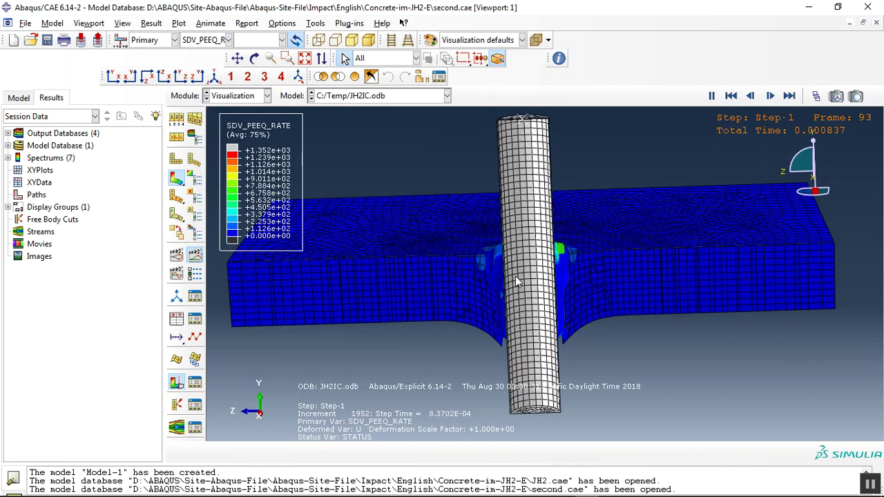
{"action": "left_click", "coordinate": [207, 40]}
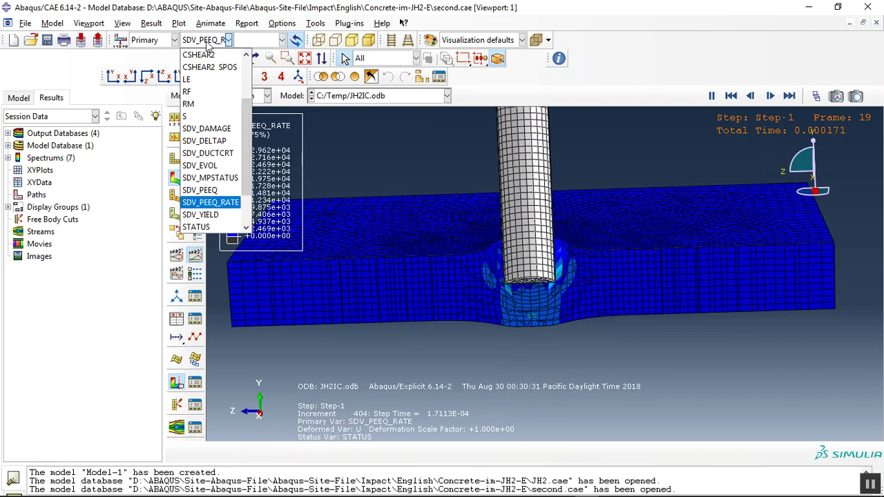
{"action": "scroll", "coordinate": [219, 180], "scroll_direction": "up", "scroll_amount": 2}
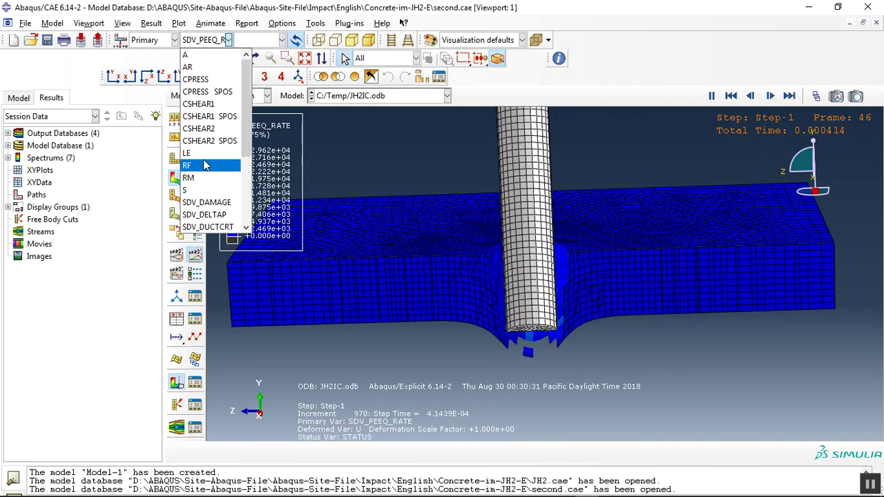
{"action": "scroll", "coordinate": [205, 169], "scroll_direction": "down", "scroll_amount": 4}
{"action": "left_click", "coordinate": [214, 226]}
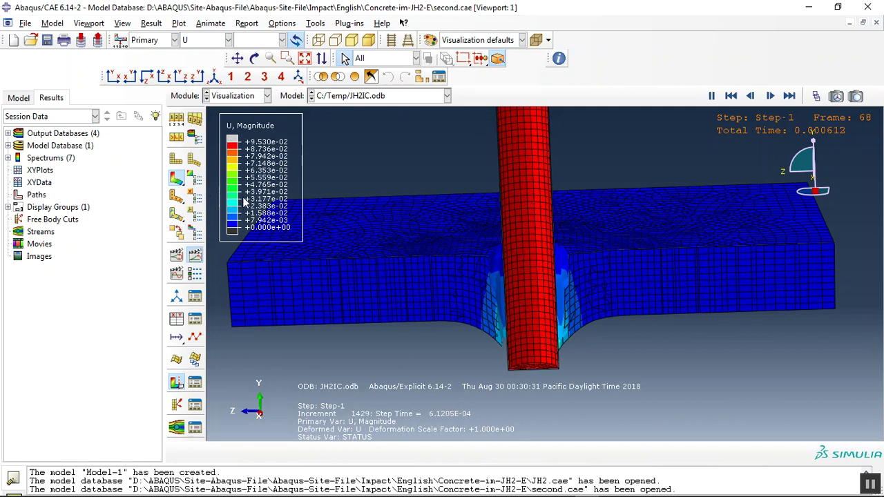
Create a display group showing only the TARGET-1 part instance, hiding the projectile
{"action": "left_click", "coordinate": [337, 77]}
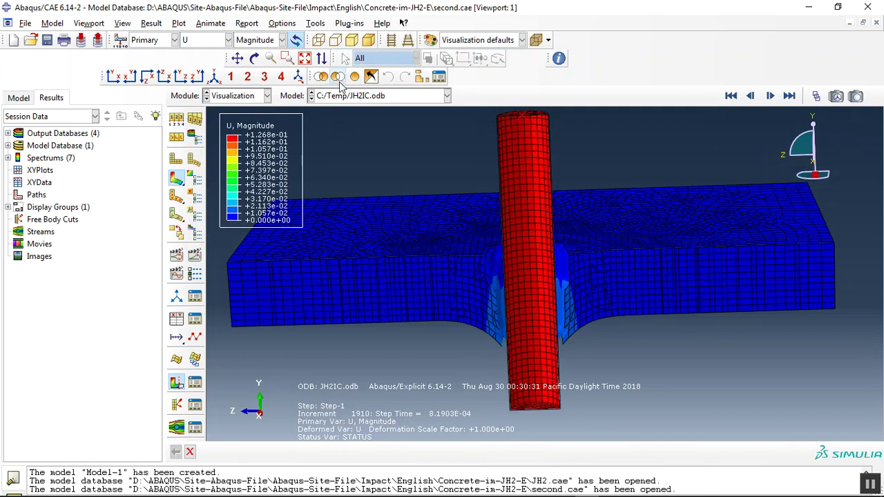
{"action": "left_click", "coordinate": [422, 77]}
{"action": "left_click", "coordinate": [97, 72]}
{"action": "left_click", "coordinate": [202, 78]}
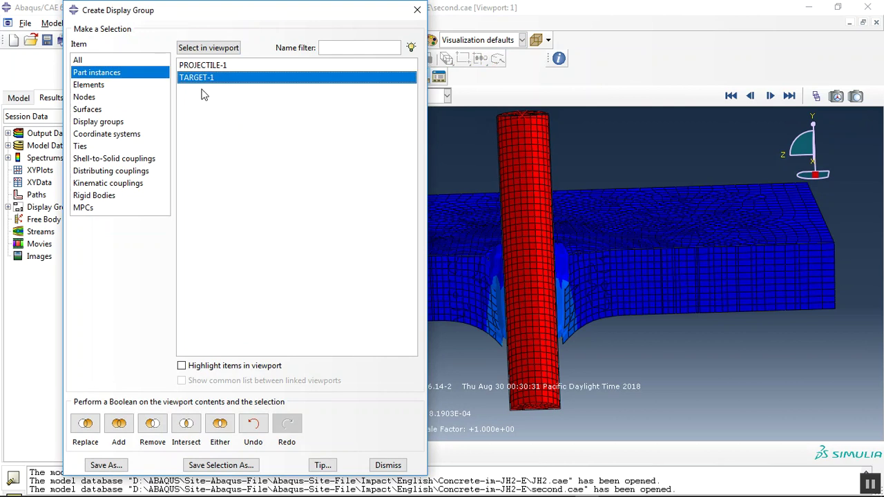
{"action": "left_click", "coordinate": [96, 422]}
{"action": "left_click", "coordinate": [417, 10]}
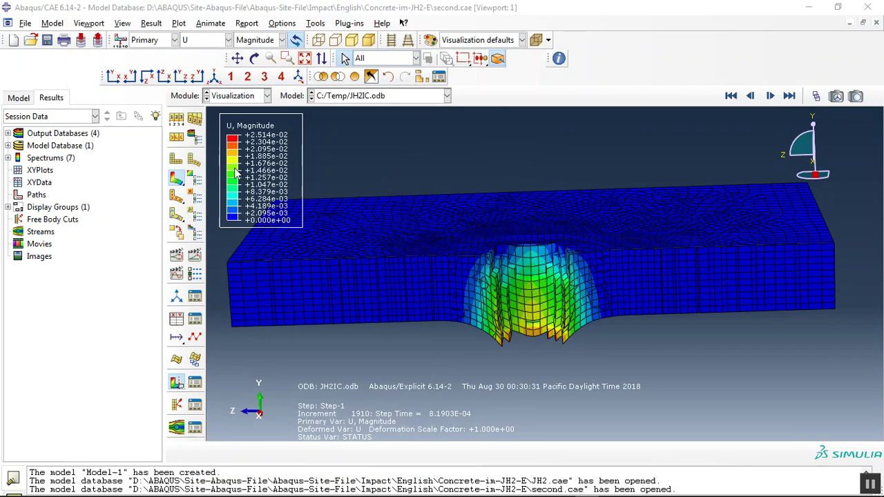
Turn off the view cut and tilt the whole slab to look down into the crater
{"action": "left_click", "coordinate": [176, 382]}
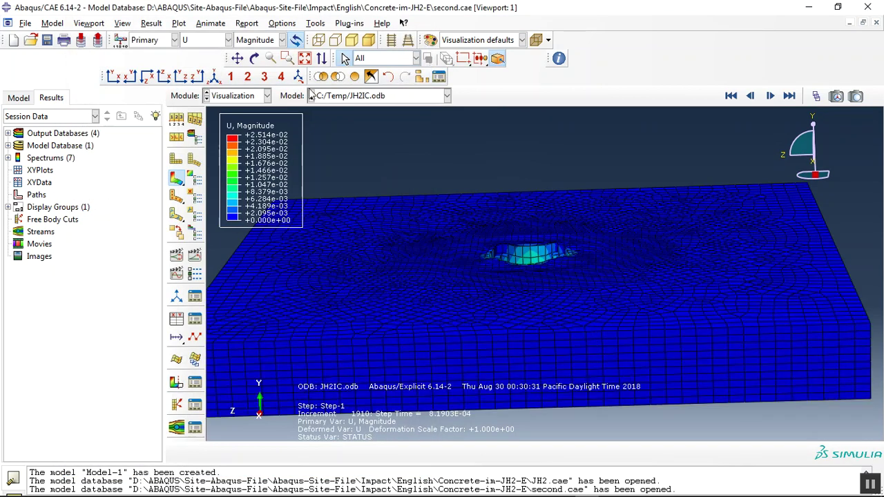
{"action": "left_click", "coordinate": [255, 58]}
{"action": "left_click_drag", "start_coordinate": [518, 228], "coordinate": [528, 318]}
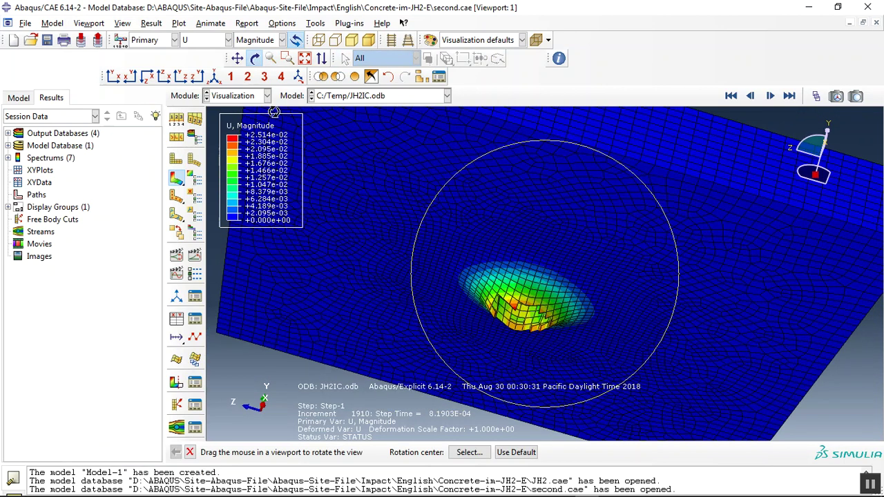
{"action": "left_click", "coordinate": [207, 41]}
{"action": "scroll", "coordinate": [200, 134], "scroll_direction": "up", "scroll_amount": 1}
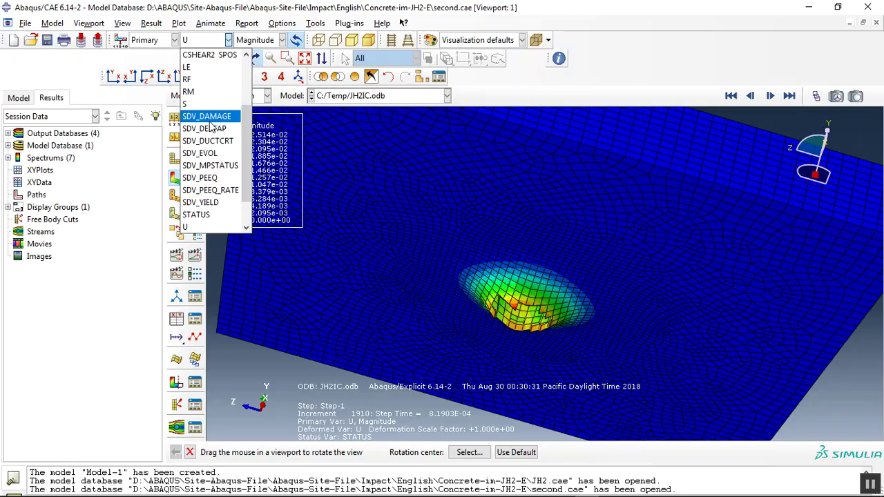
Plot SDV_DAMAGE on the slab and rotate to inspect the damaged zone around the hole
{"action": "left_click", "coordinate": [194, 119]}
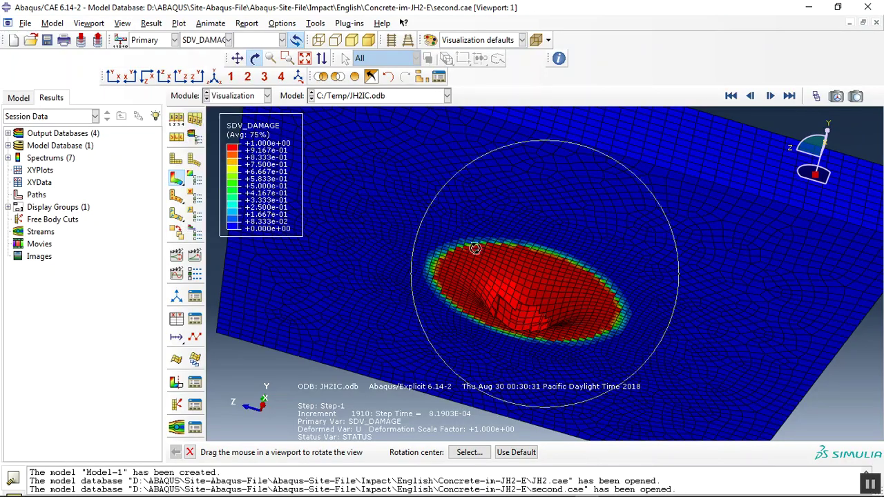
{"action": "left_click_drag", "start_coordinate": [541, 252], "coordinate": [595, 239]}
{"action": "left_click_drag", "start_coordinate": [439, 263], "coordinate": [420, 231]}
{"action": "key", "text": "Escape"}
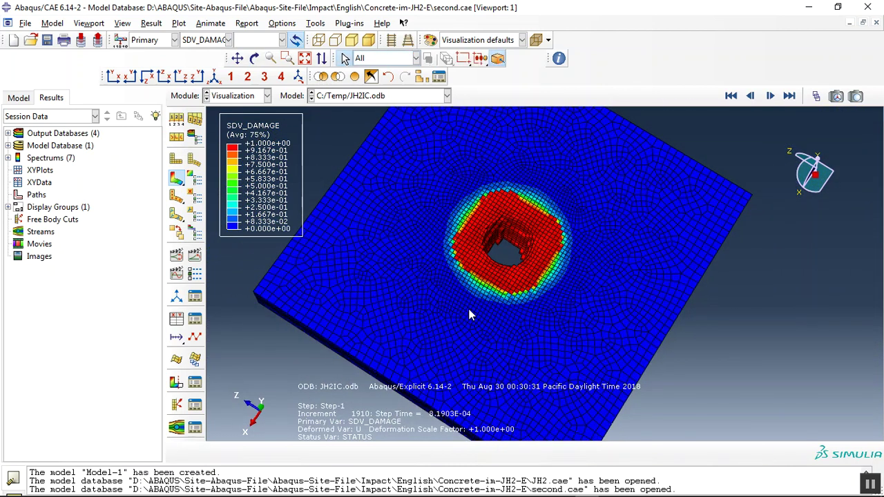
{"action": "left_click", "coordinate": [539, 488]}
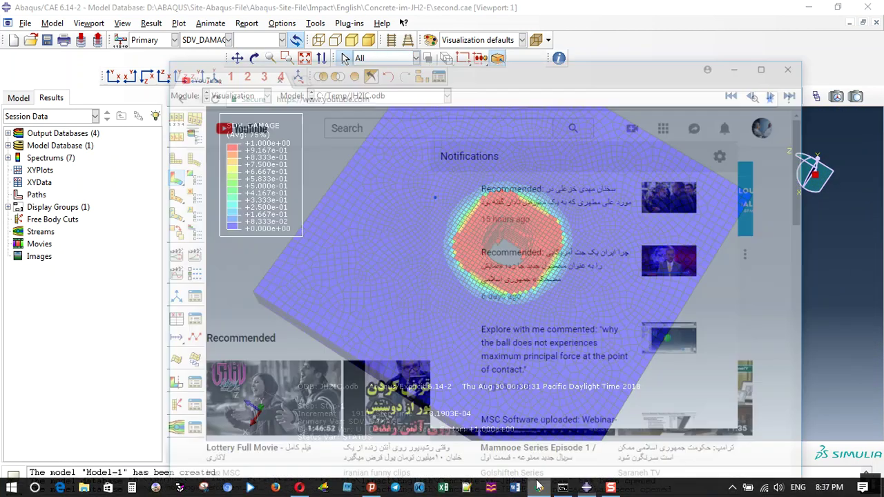
{"action": "left_click", "coordinate": [270, 31]}
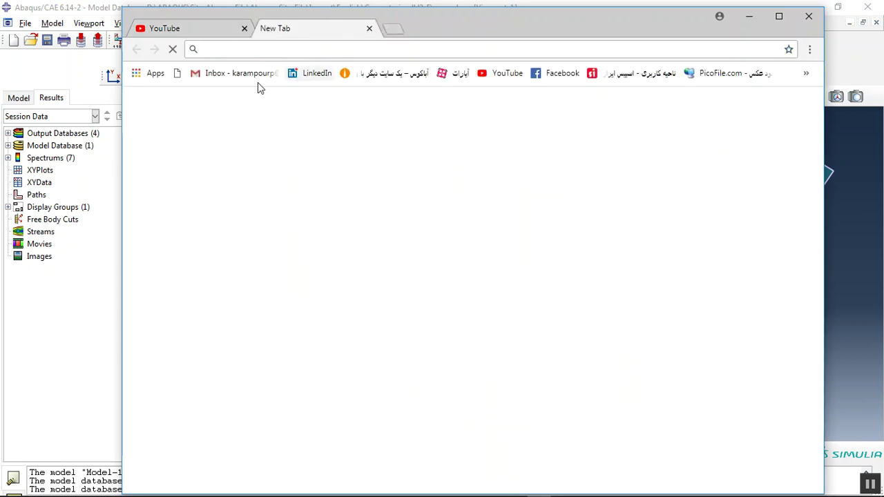
{"action": "left_click", "coordinate": [394, 74]}
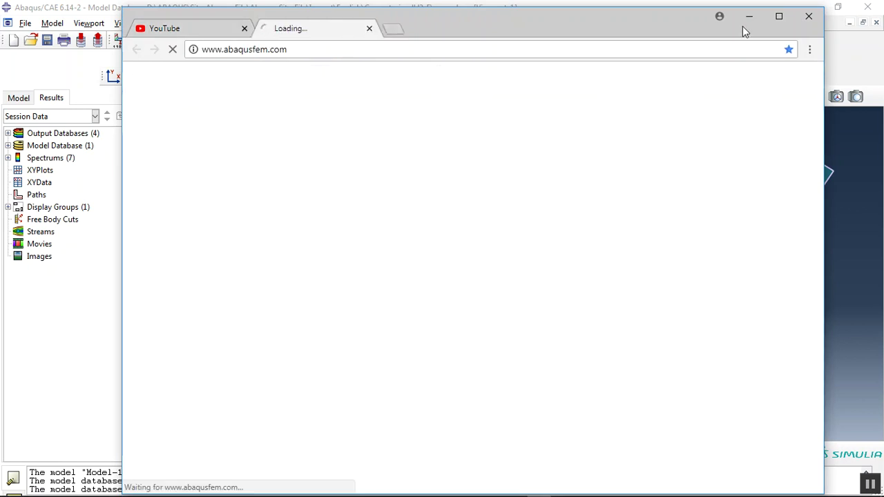
{"action": "left_click", "coordinate": [779, 17]}
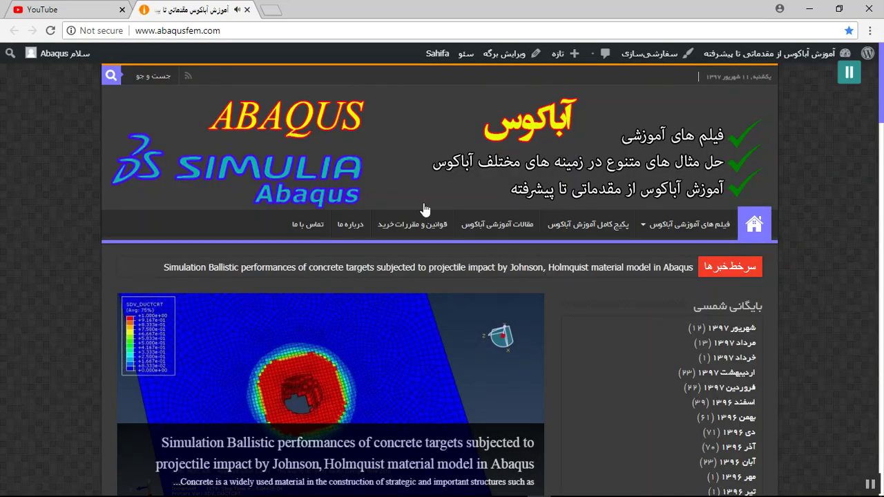
Open the concrete-target ballistic impact article in a background tab, then switch to it
{"action": "scroll", "coordinate": [339, 247], "scroll_direction": "down", "scroll_amount": 2}
{"action": "scroll", "coordinate": [339, 246], "scroll_direction": "down", "scroll_amount": 3}
{"action": "scroll", "coordinate": [281, 304], "scroll_direction": "down", "scroll_amount": 1}
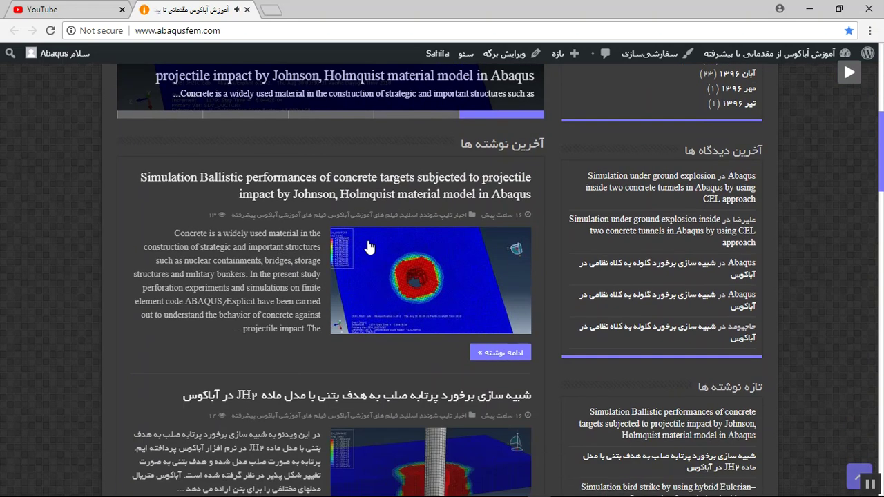
{"action": "middle_click", "coordinate": [501, 354]}
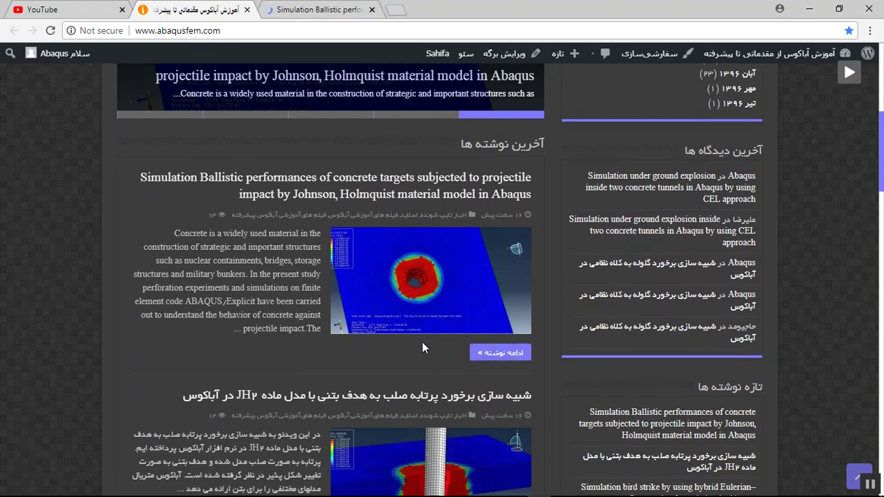
{"action": "right_click", "coordinate": [54, 150]}
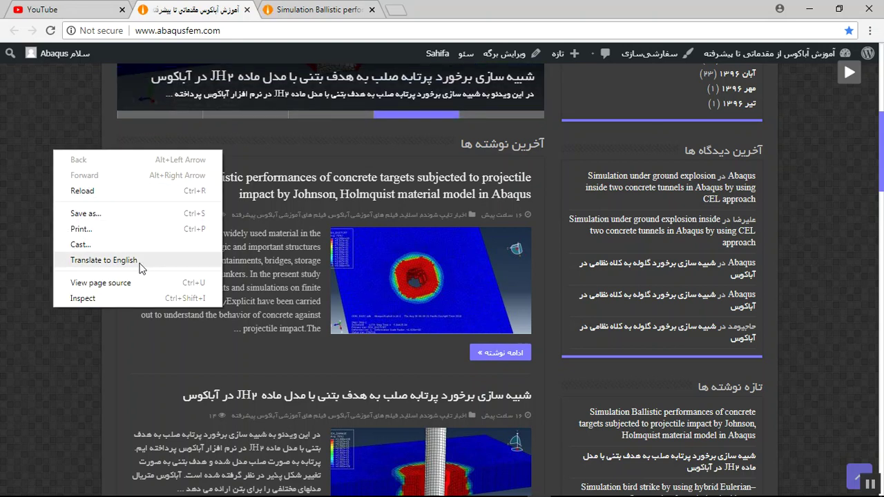
{"action": "left_click", "coordinate": [269, 152]}
{"action": "left_click", "coordinate": [302, 9]}
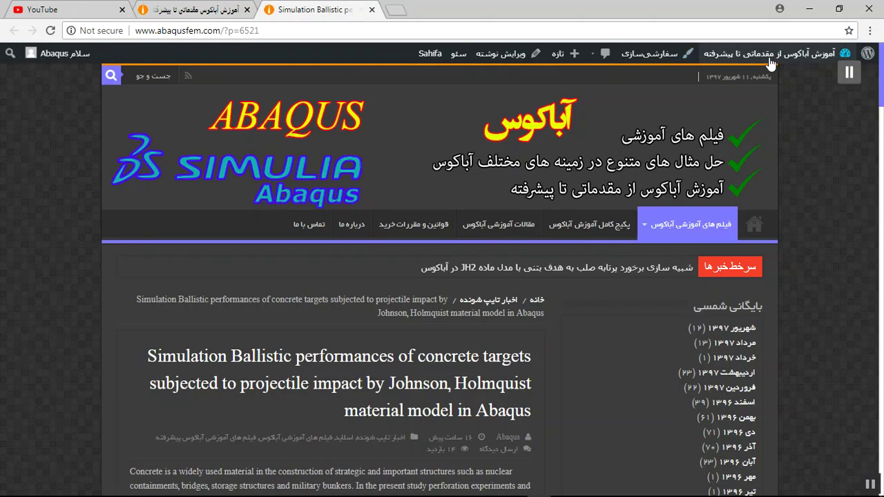
Scroll past the JH-2 strength and pressure equations to the SDV_DAMAGE simulation figure
{"action": "scroll", "coordinate": [210, 220], "scroll_direction": "down", "scroll_amount": 3}
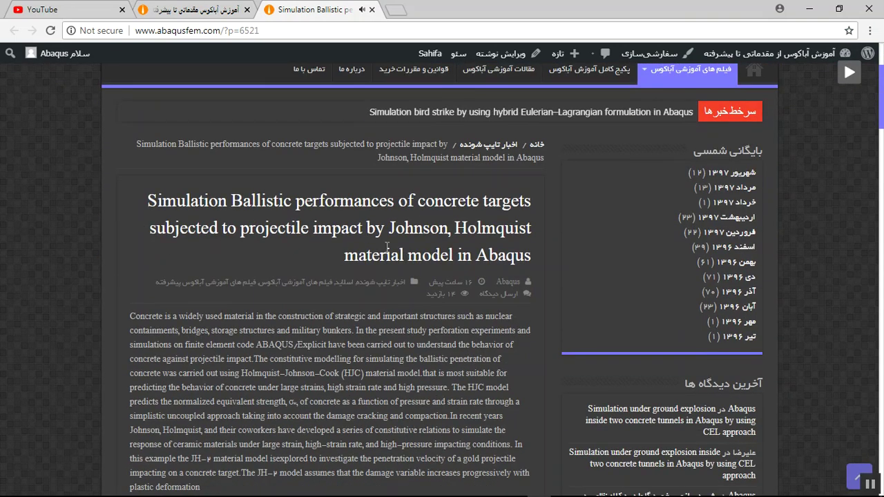
{"action": "scroll", "coordinate": [370, 214], "scroll_direction": "down", "scroll_amount": 2}
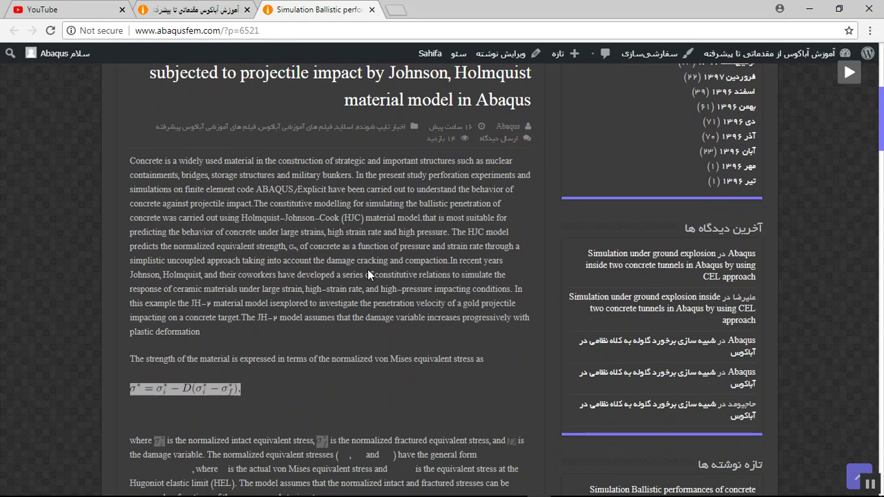
{"action": "scroll", "coordinate": [260, 287], "scroll_direction": "down", "scroll_amount": 1}
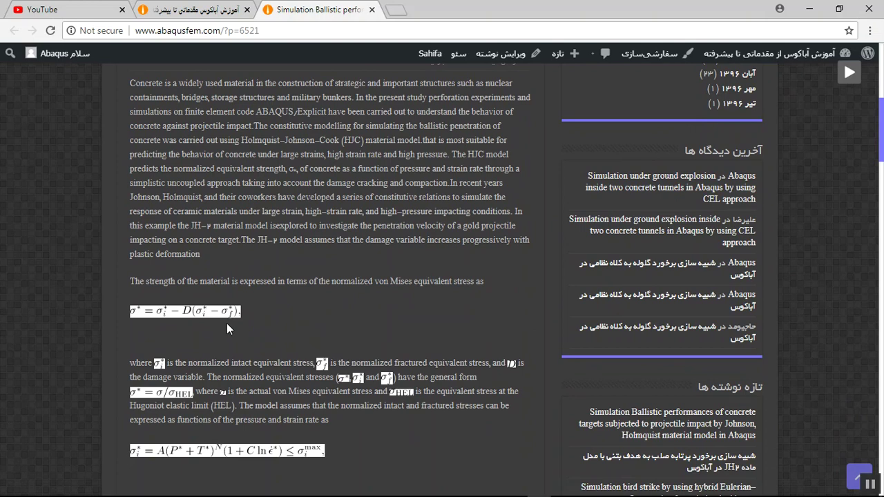
{"action": "scroll", "coordinate": [257, 346], "scroll_direction": "down", "scroll_amount": 1}
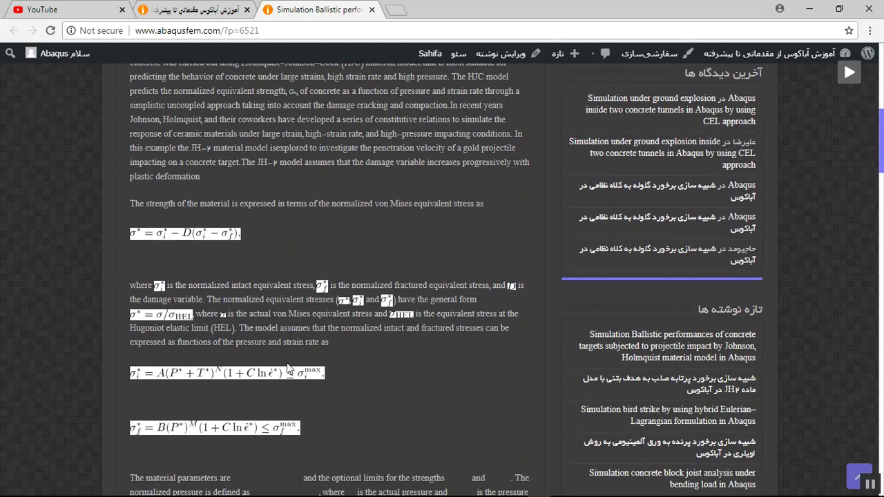
{"action": "scroll", "coordinate": [289, 293], "scroll_direction": "up", "scroll_amount": 2}
{"action": "scroll", "coordinate": [273, 298], "scroll_direction": "down", "scroll_amount": 1}
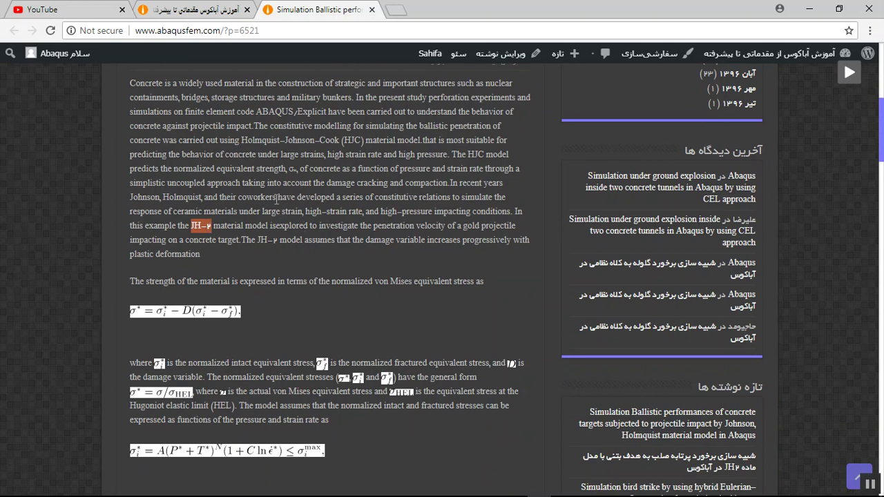
{"action": "scroll", "coordinate": [272, 197], "scroll_direction": "down", "scroll_amount": 5}
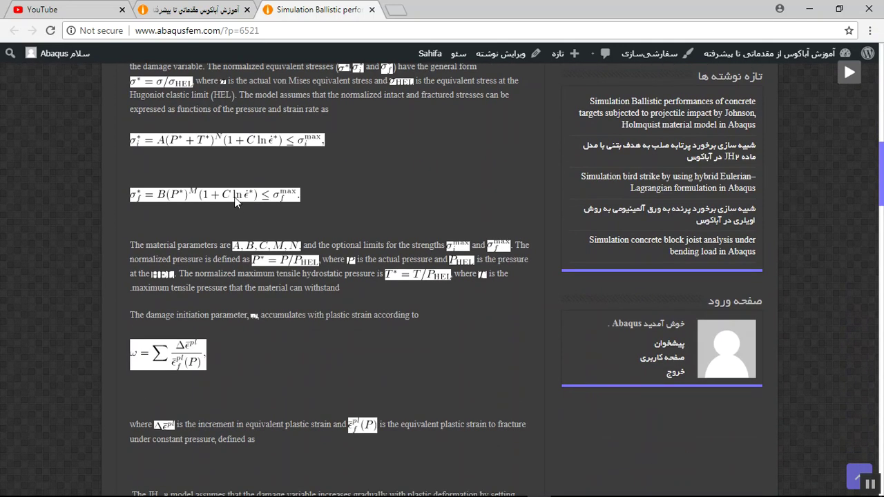
{"action": "scroll", "coordinate": [230, 249], "scroll_direction": "down", "scroll_amount": 8}
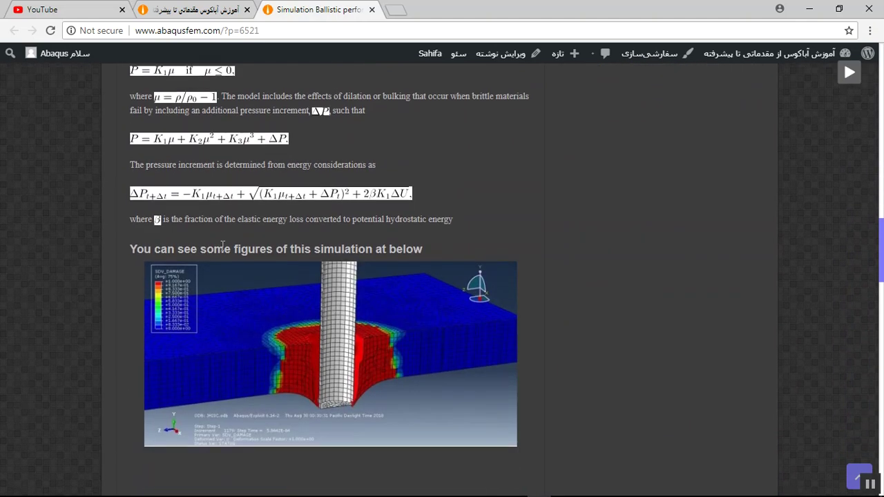
Scroll past the contour images to the offer of CAE, INP and video files for Thirty Five US Dollars
{"action": "scroll", "coordinate": [230, 255], "scroll_direction": "down", "scroll_amount": 7}
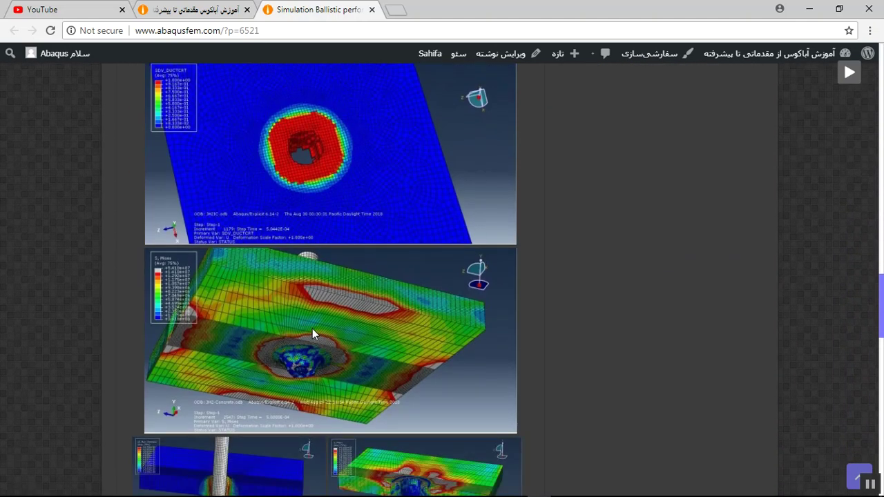
{"action": "scroll", "coordinate": [309, 332], "scroll_direction": "down", "scroll_amount": 3}
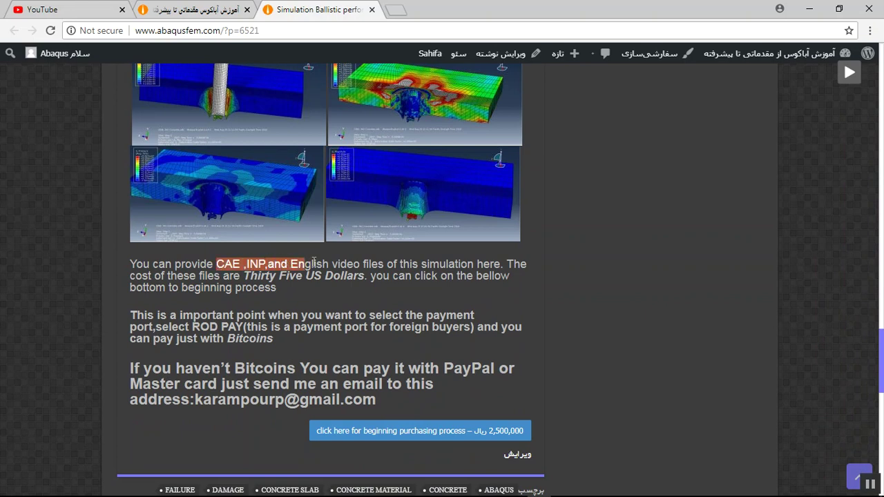
{"action": "left_click_drag", "start_coordinate": [377, 257], "coordinate": [324, 266]}
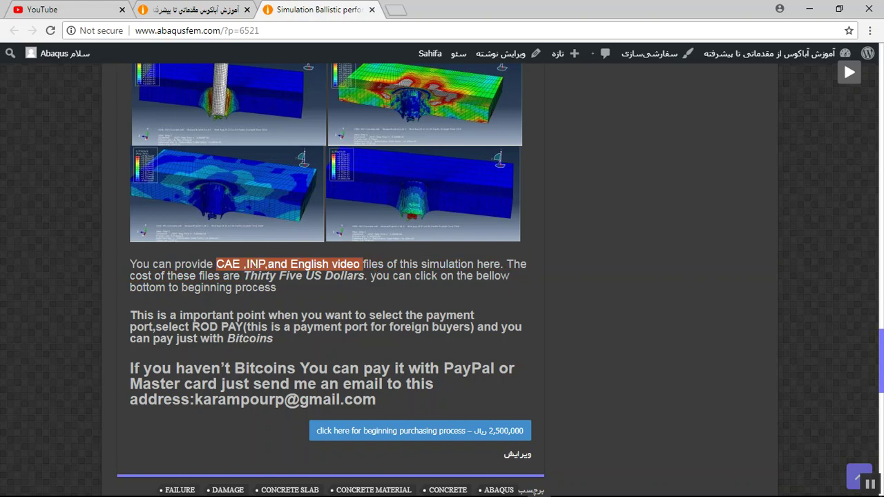
{"action": "left_click_drag", "start_coordinate": [265, 262], "coordinate": [256, 262]}
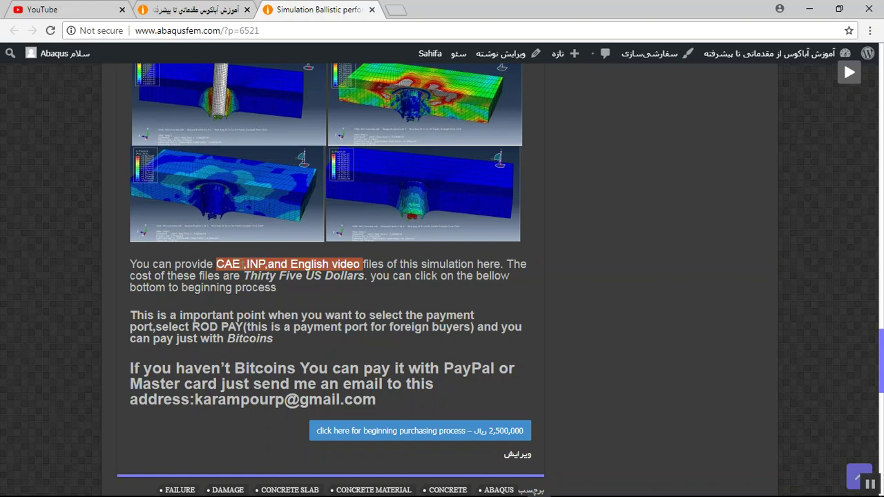